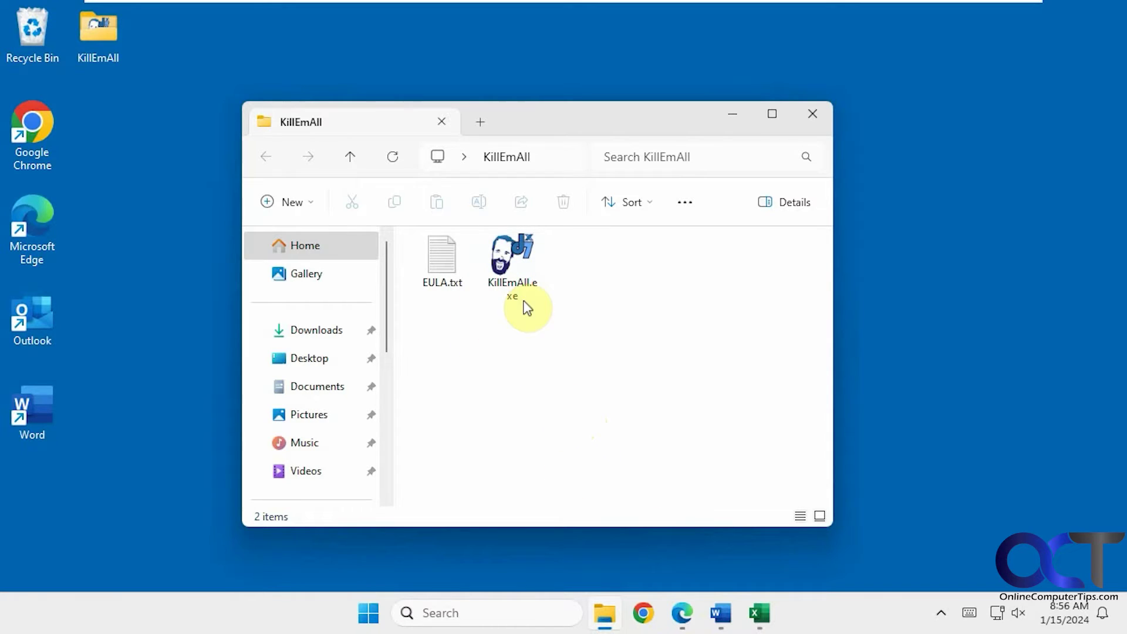
Launch KillEmAll.exe and move its console window up to show the startup warning and run options.
{"action": "mouse_move", "coordinate": [519, 281]}
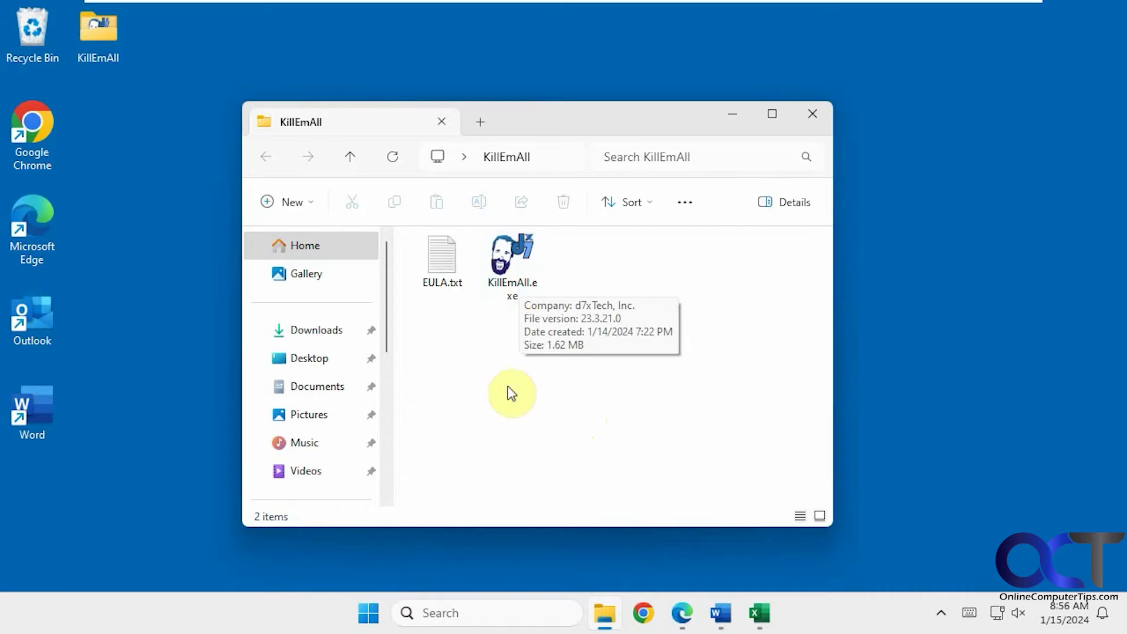
{"action": "left_click", "coordinate": [509, 283]}
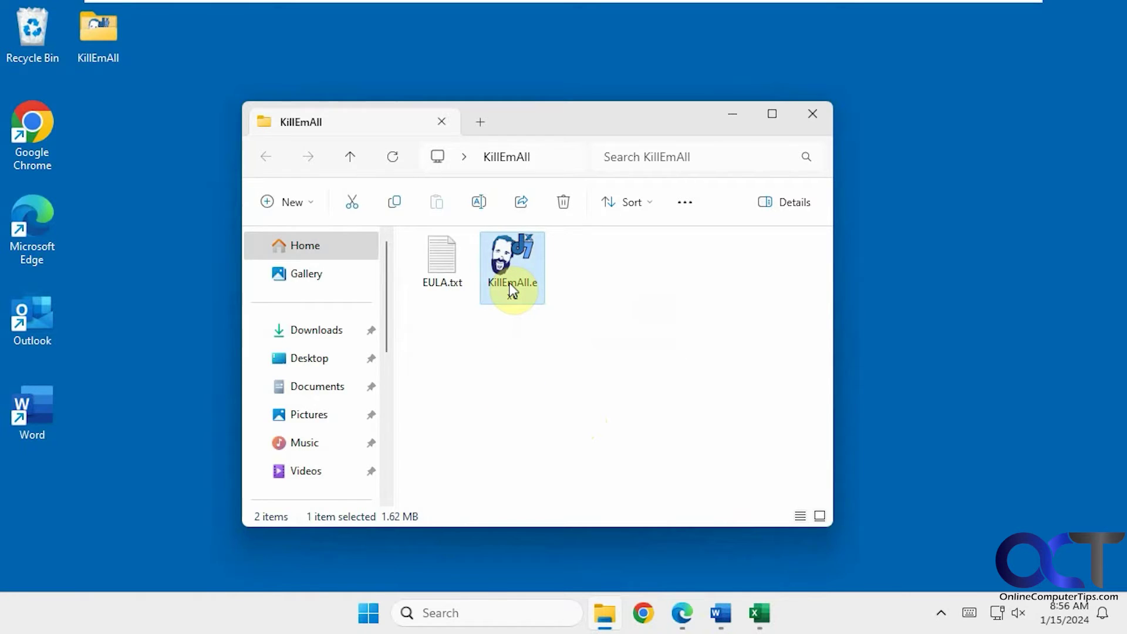
{"action": "double_click", "coordinate": [509, 283]}
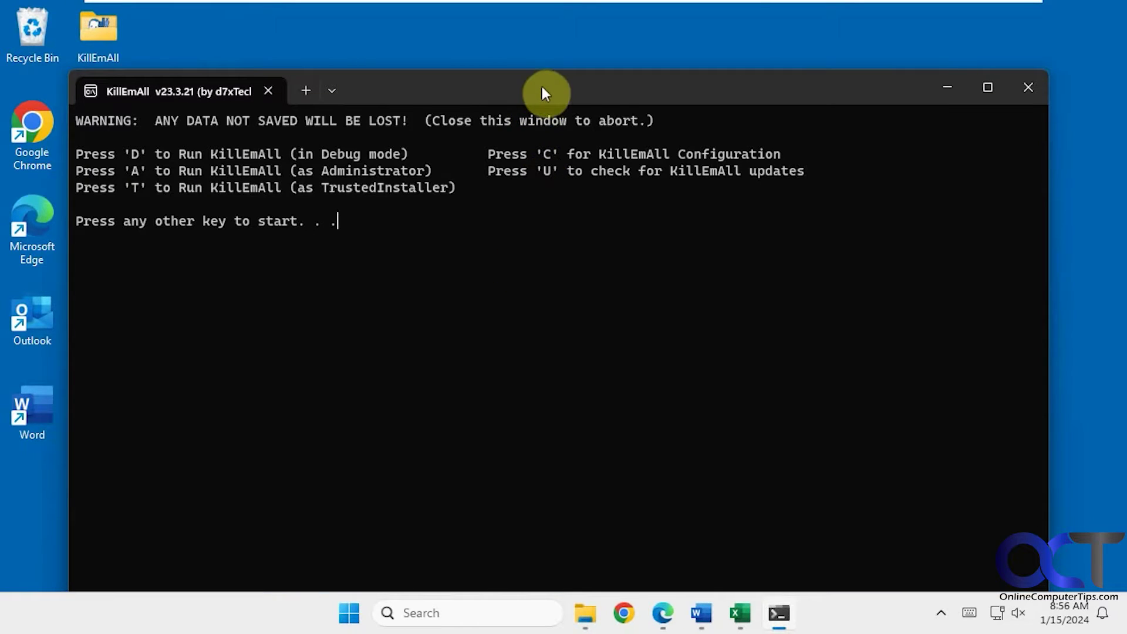
{"action": "left_click_drag", "start_coordinate": [541, 87], "coordinate": [547, 43]}
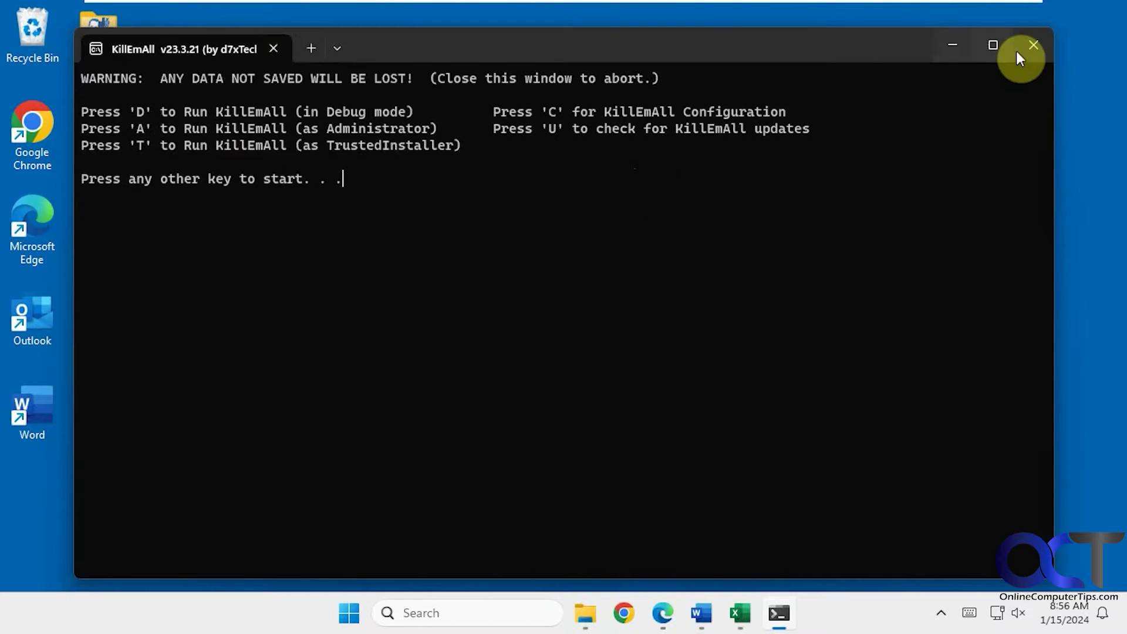
Close the normal console and relaunch KillEmAll.exe as administrator, approving the UAC prompt.
{"action": "left_click", "coordinate": [1034, 45]}
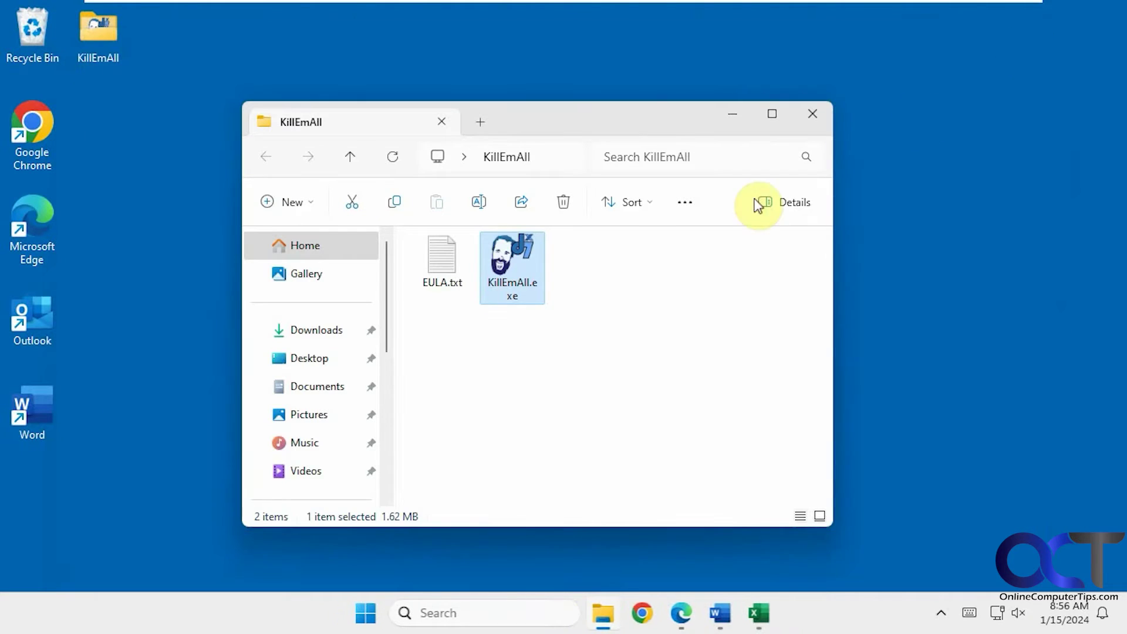
{"action": "right_click", "coordinate": [505, 277]}
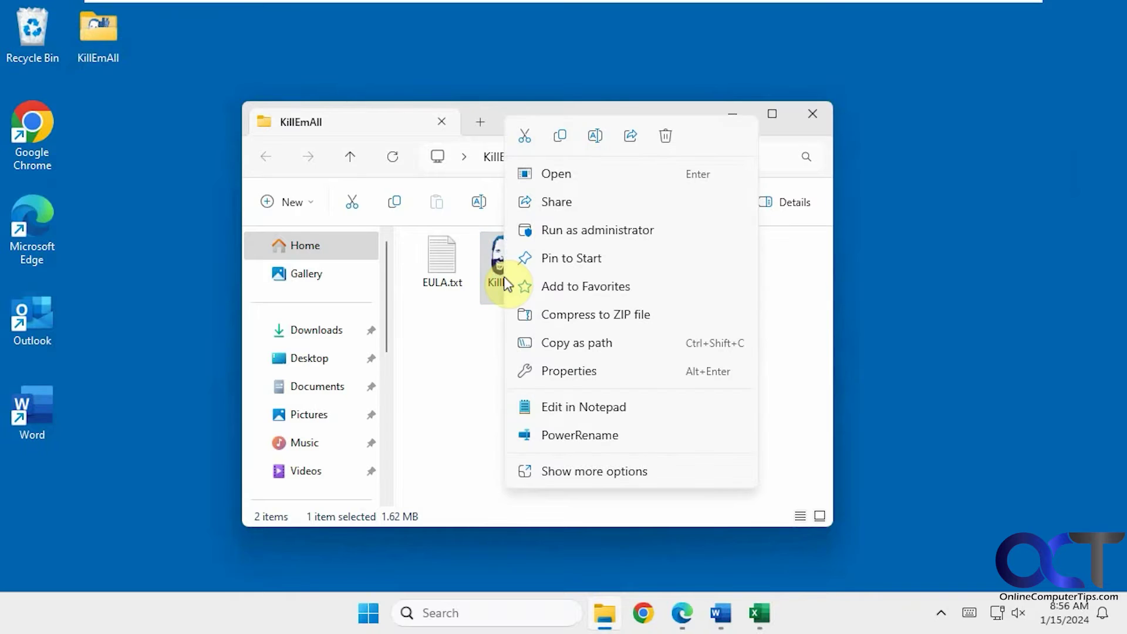
{"action": "left_click", "coordinate": [559, 232]}
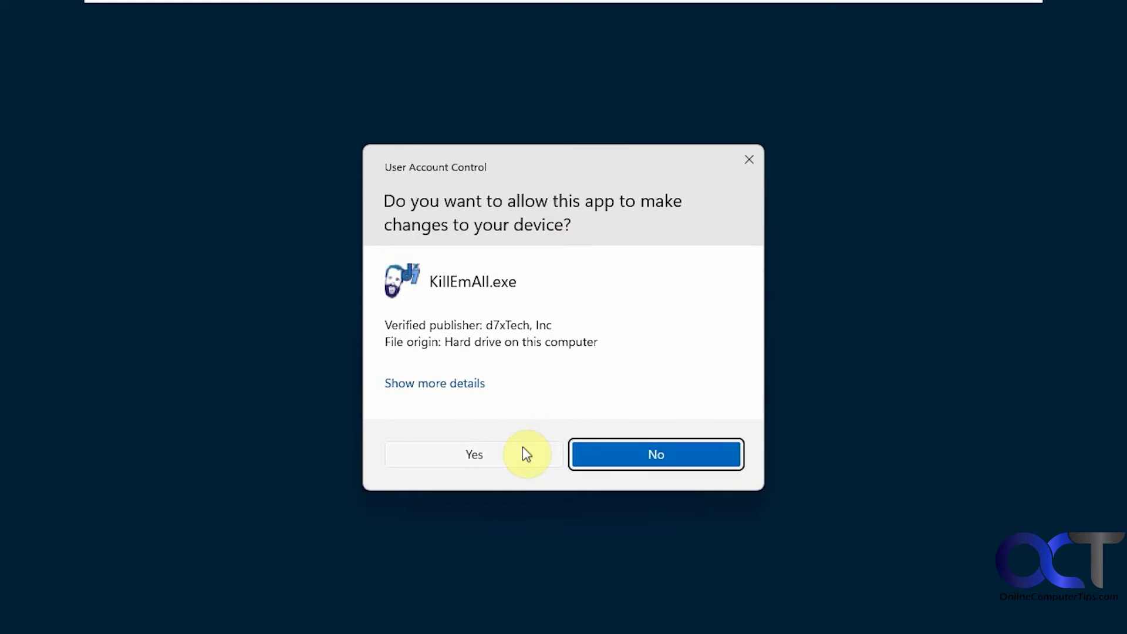
{"action": "left_click", "coordinate": [522, 449]}
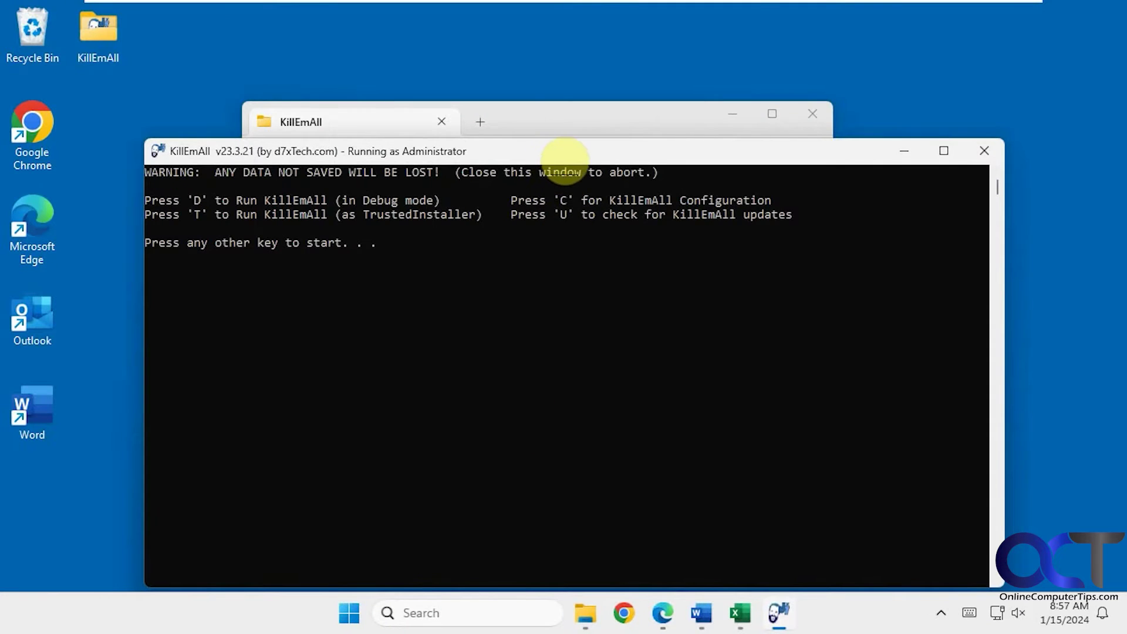
{"action": "left_click_drag", "start_coordinate": [548, 159], "coordinate": [561, 97]}
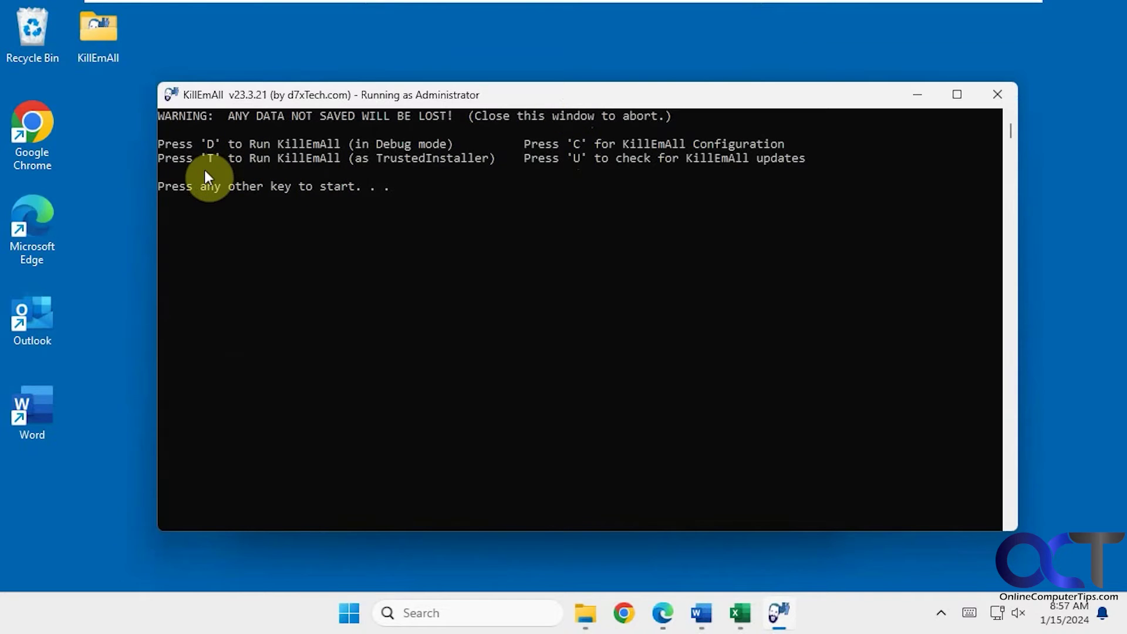
{"action": "left_click", "coordinate": [507, 230]}
{"action": "key", "text": "c"}
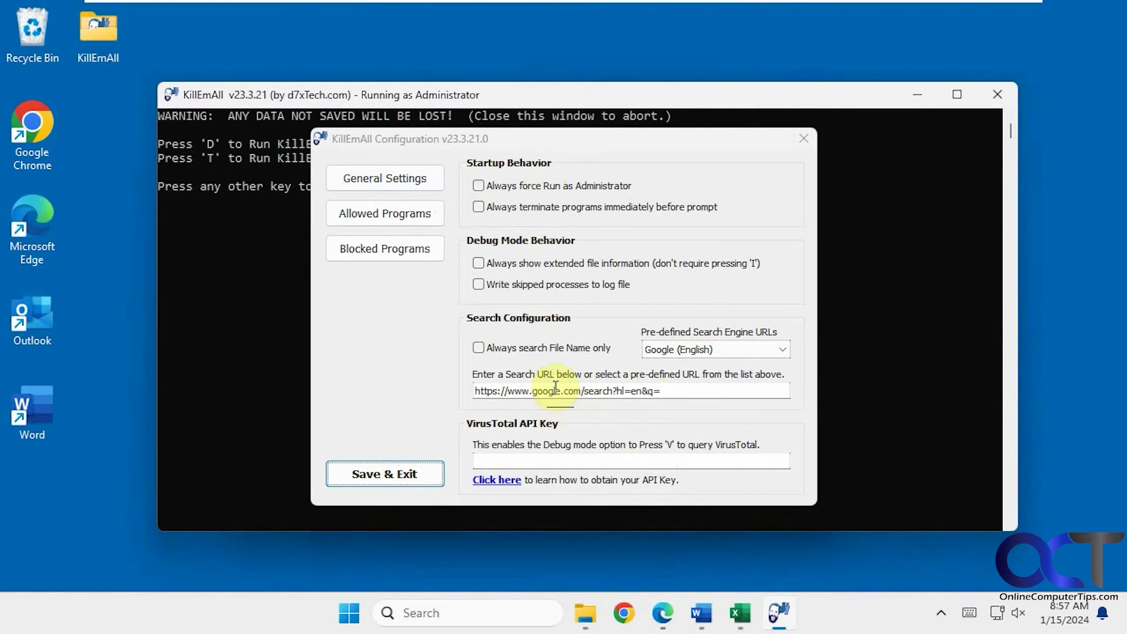
{"action": "left_click", "coordinate": [414, 219]}
{"action": "left_click", "coordinate": [411, 252]}
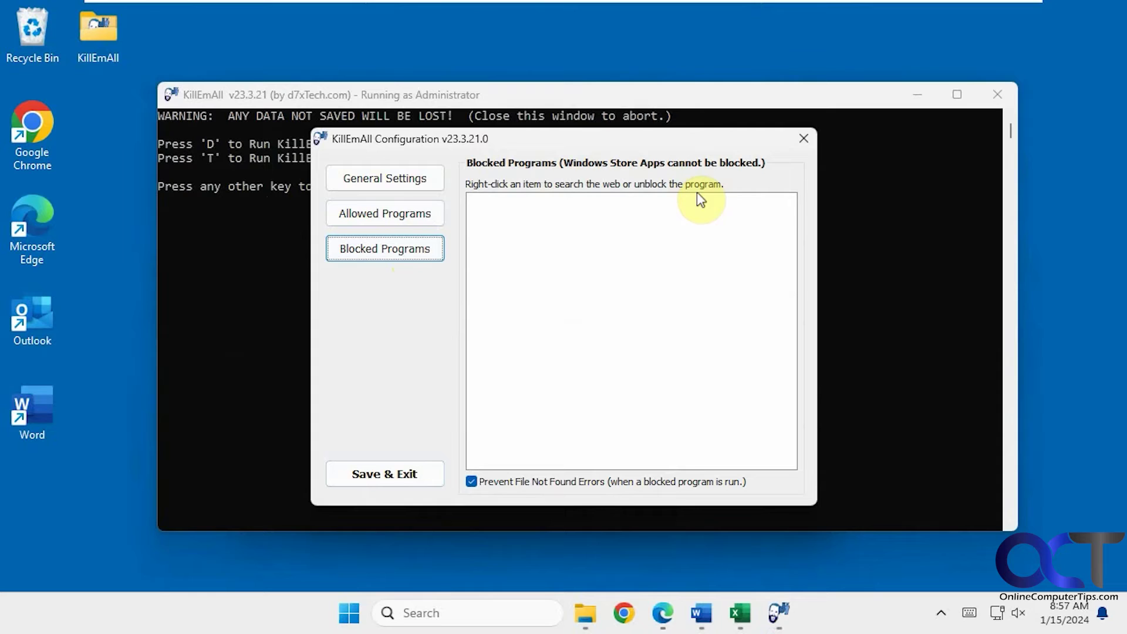
{"action": "left_click", "coordinate": [802, 138]}
Start KillEmAll in Debug mode and show file information for vgauthservice.exe.
{"action": "left_click", "coordinate": [463, 221]}
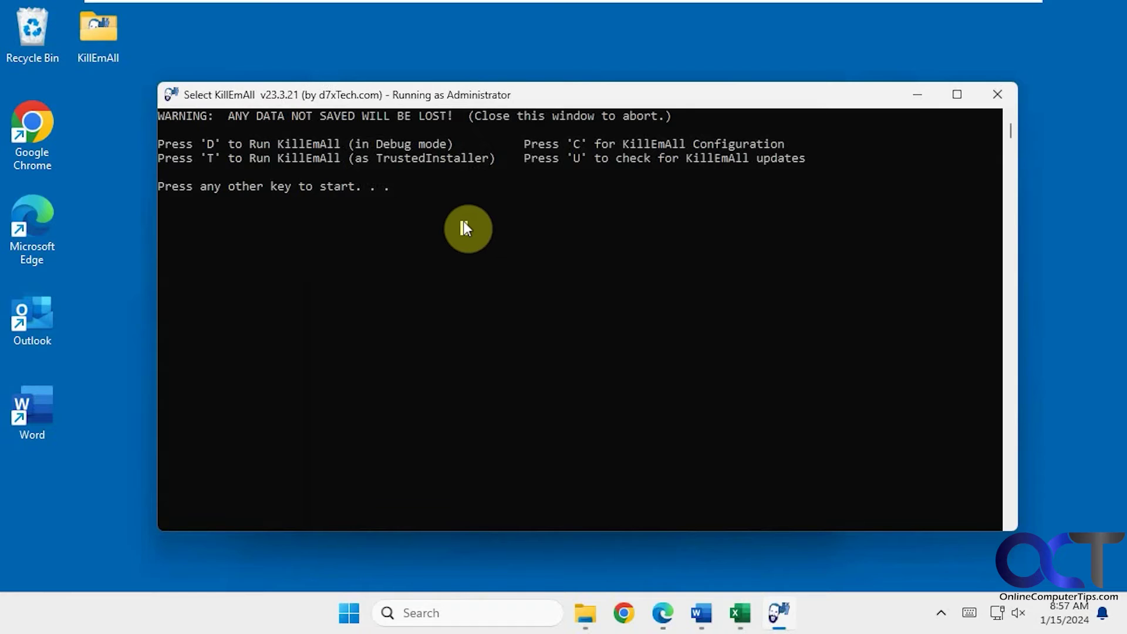
{"action": "key", "text": "d"}
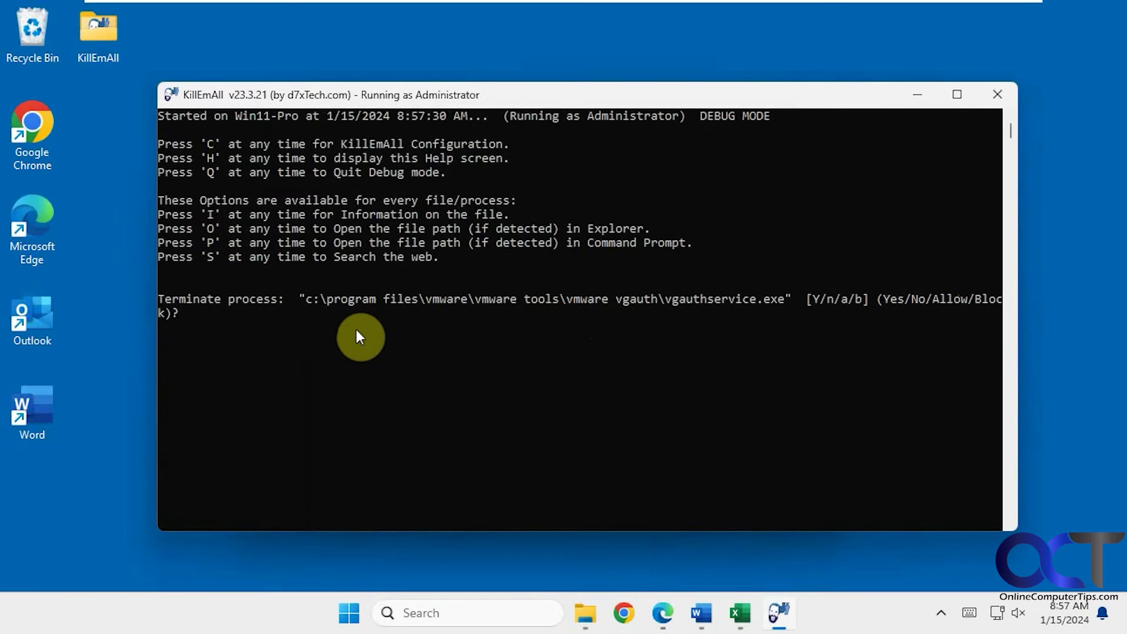
{"action": "key", "text": "i"}
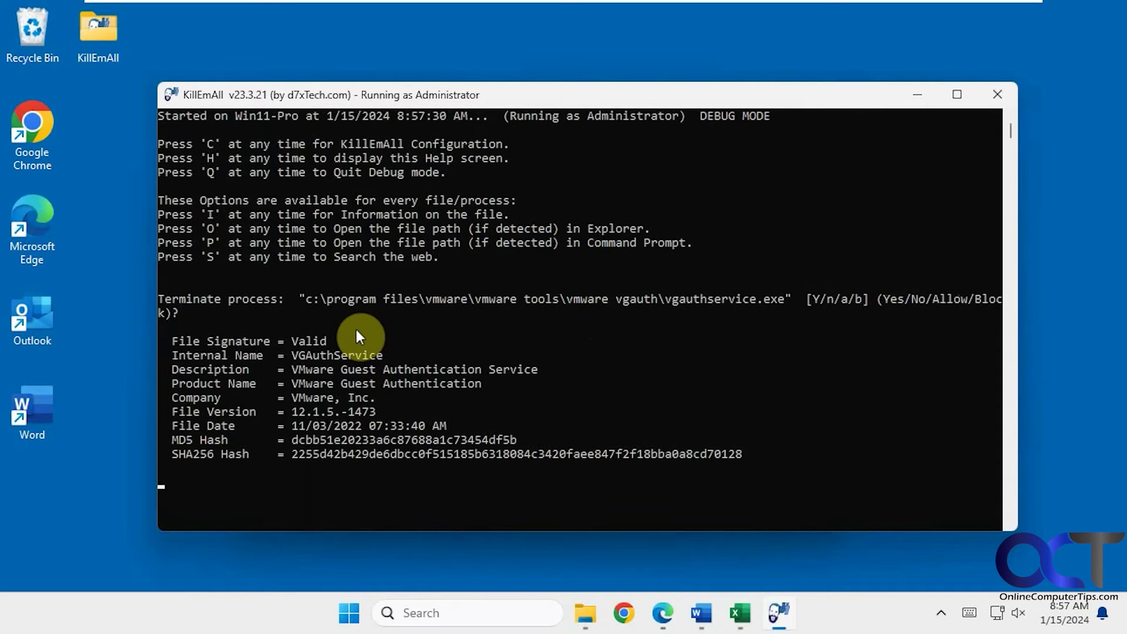
Open the VMware VGAuth folder in Explorer and in a command prompt, closing each afterwards.
{"action": "key", "text": "o"}
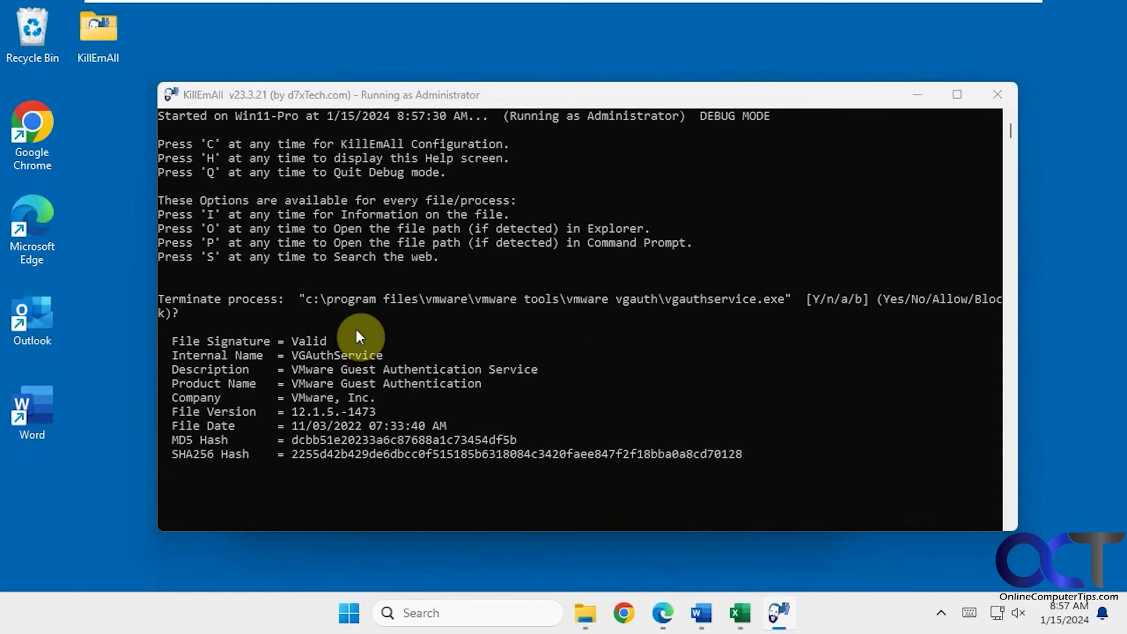
{"action": "left_click", "coordinate": [981, 63]}
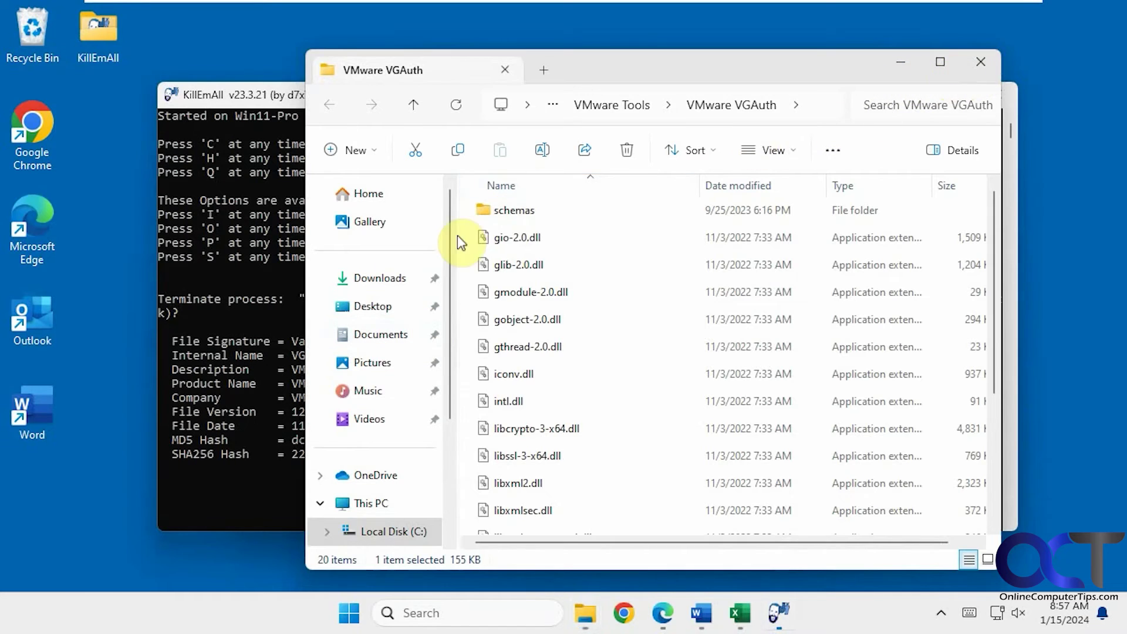
{"action": "left_click", "coordinate": [430, 256]}
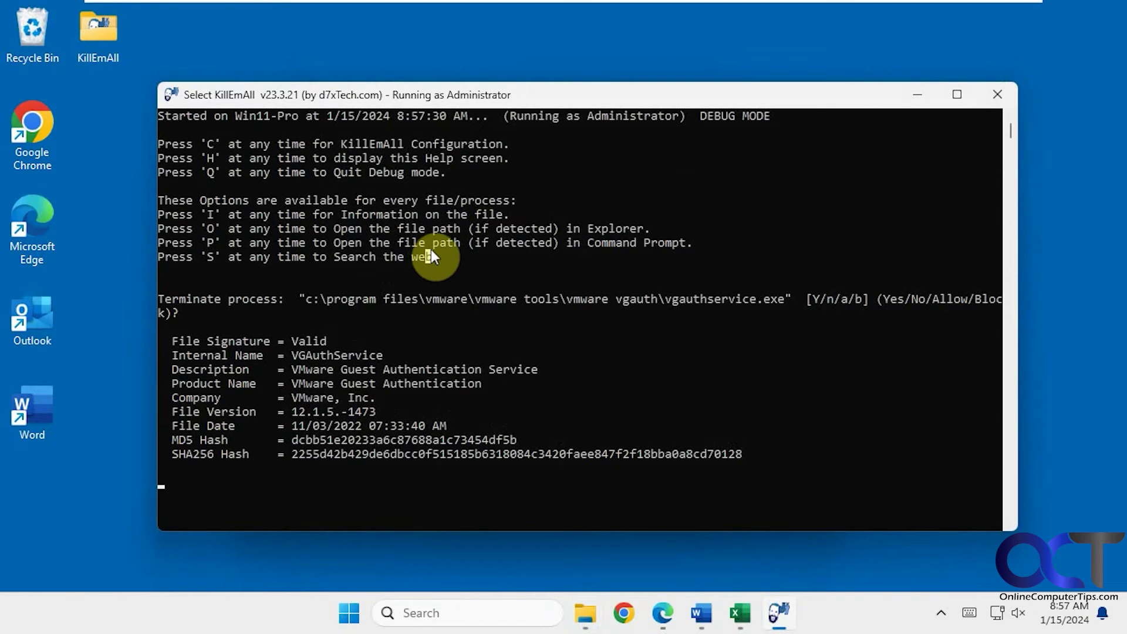
{"action": "key", "text": "p"}
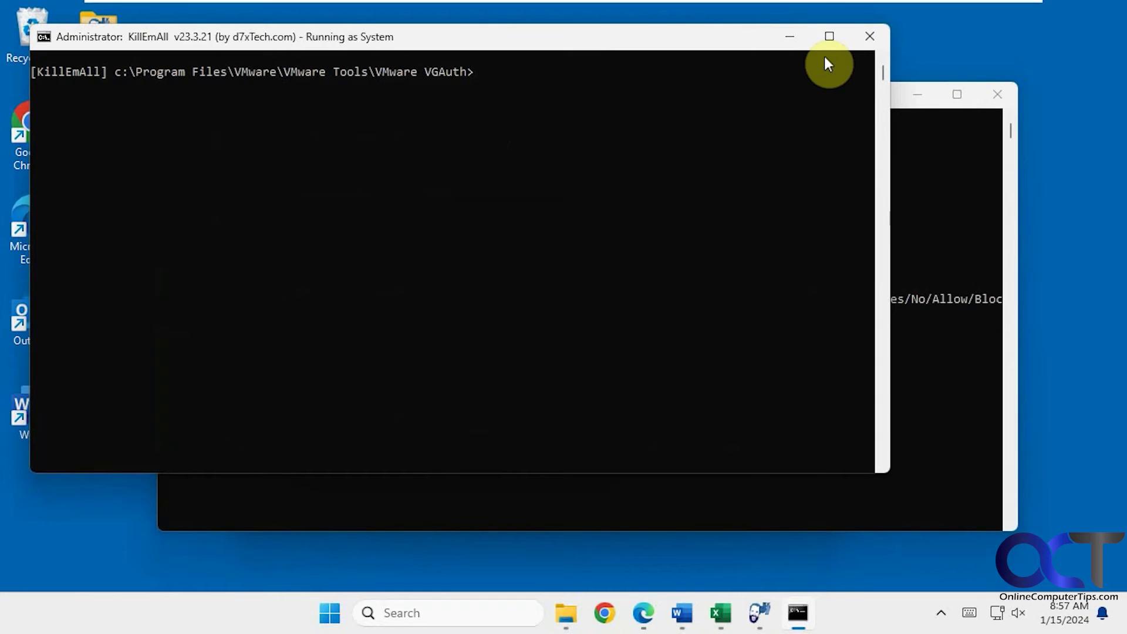
{"action": "left_click", "coordinate": [870, 37]}
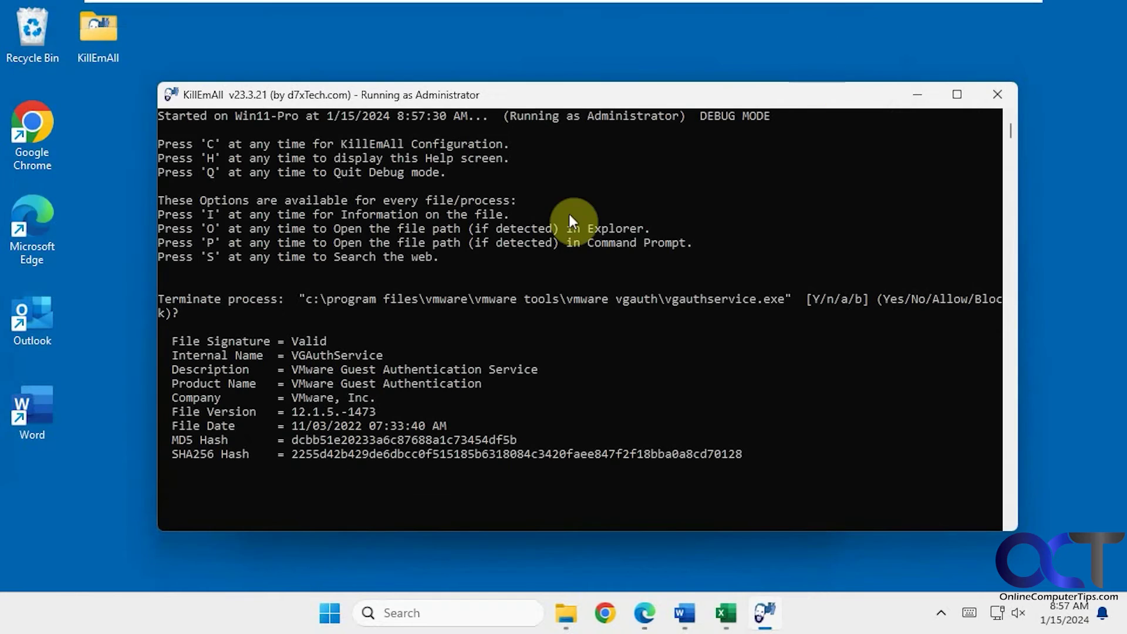
Search the web for vgauthservice.exe and dismiss Chrome's restore-pages popup.
{"action": "left_click", "coordinate": [414, 355]}
{"action": "key", "text": "Escape"}
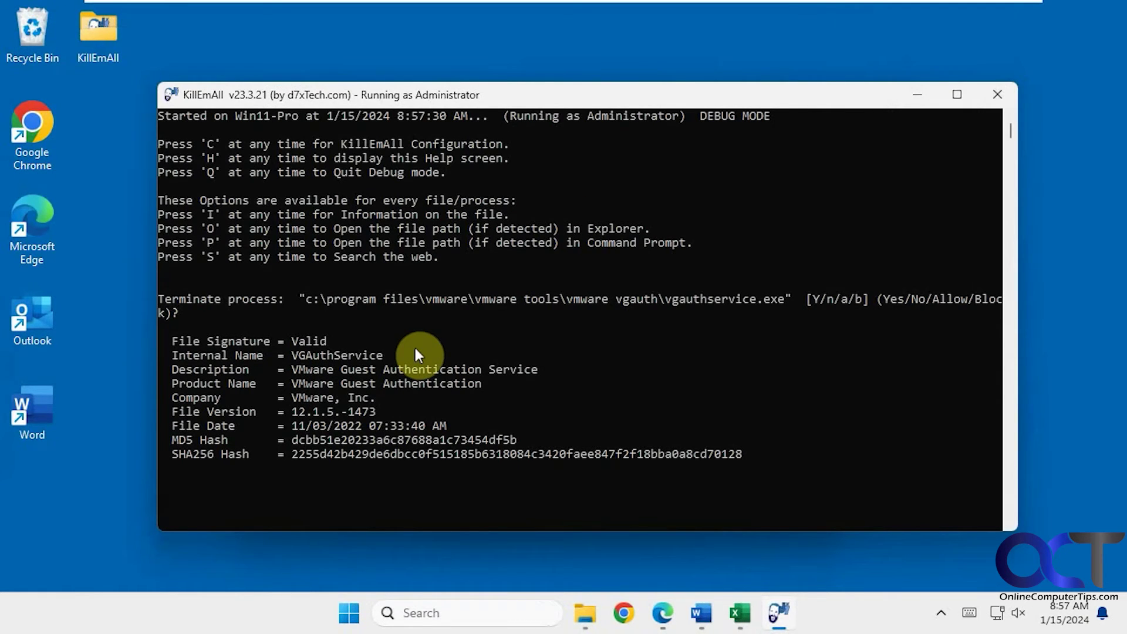
{"action": "key", "text": "s"}
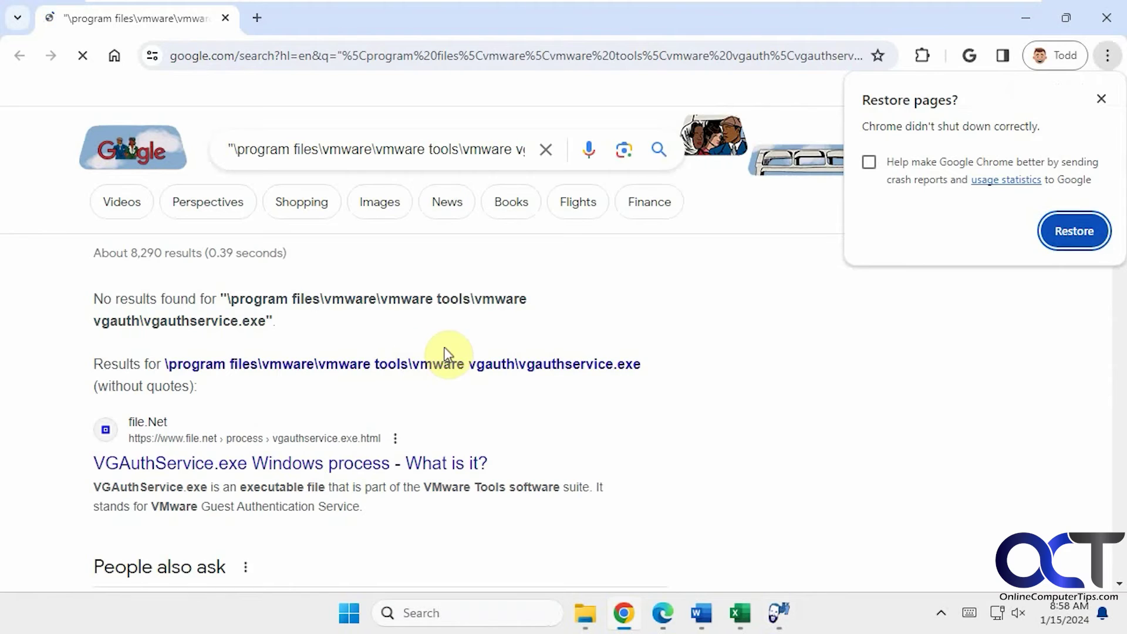
{"action": "left_click", "coordinate": [1098, 98]}
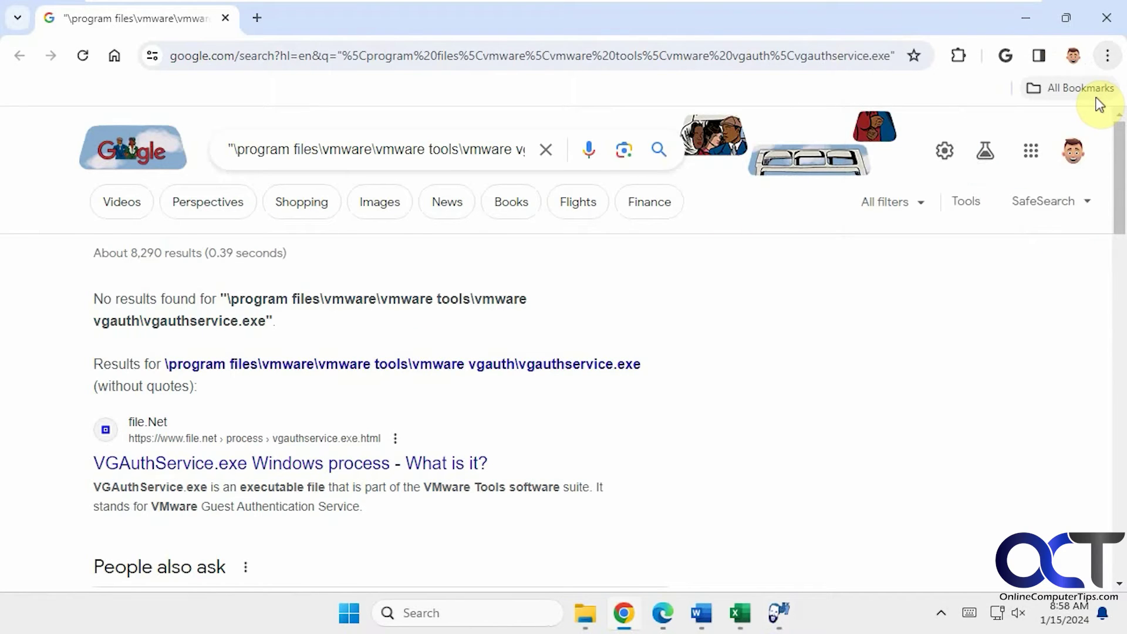
Close Chrome, answer N to skip terminating vgauthservice.exe, and close the debug console.
{"action": "left_click", "coordinate": [1107, 18]}
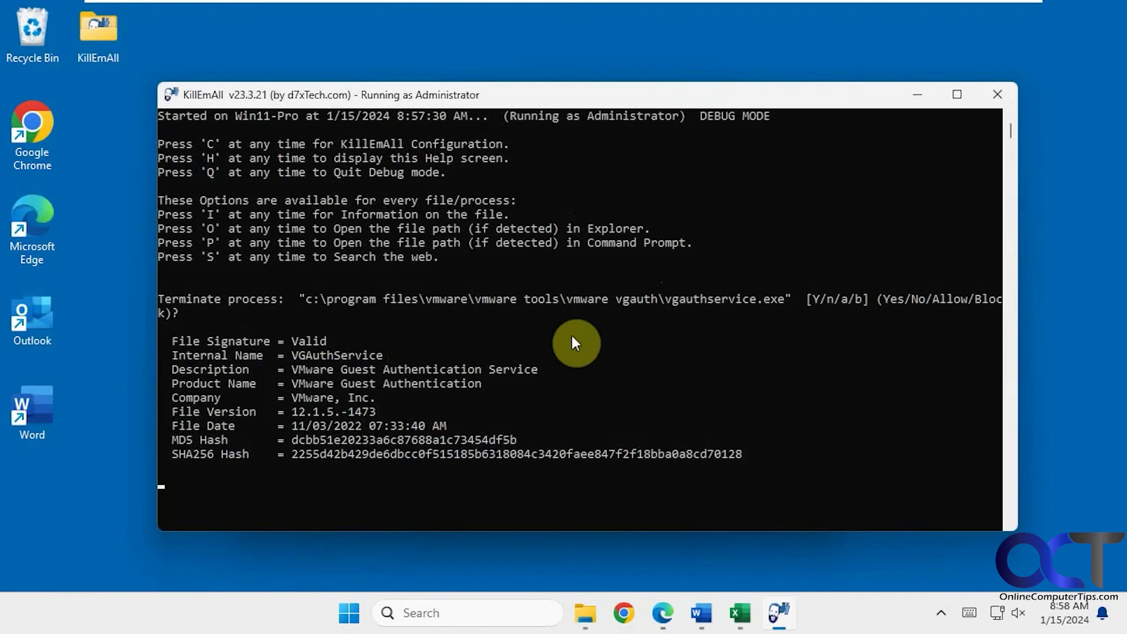
{"action": "left_click", "coordinate": [443, 370]}
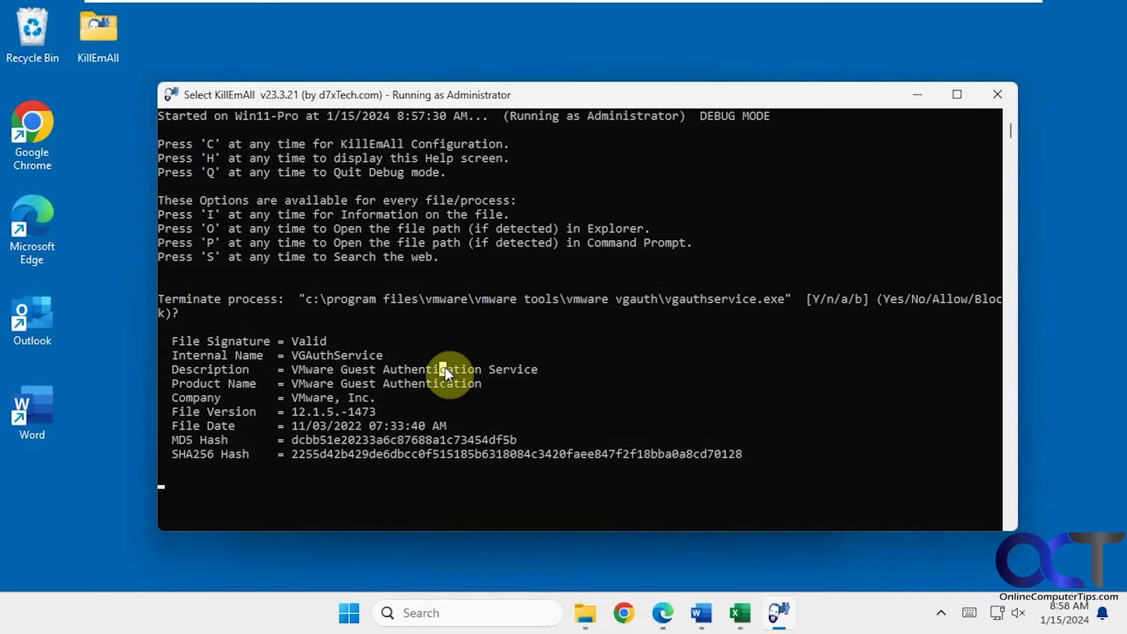
{"action": "key", "text": "n"}
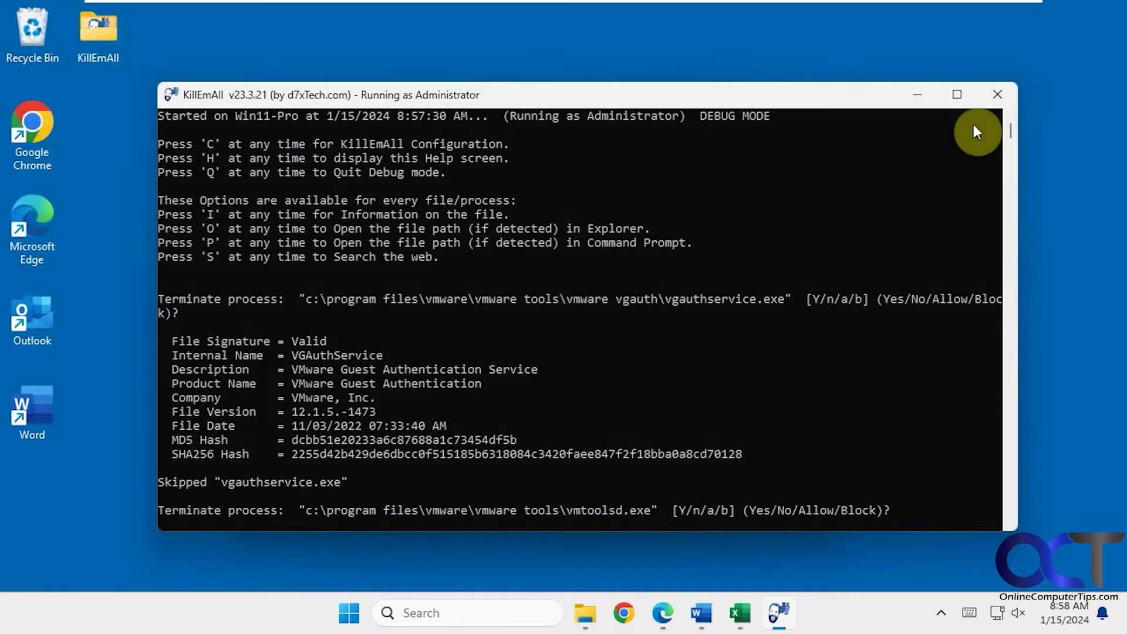
{"action": "left_click", "coordinate": [999, 95]}
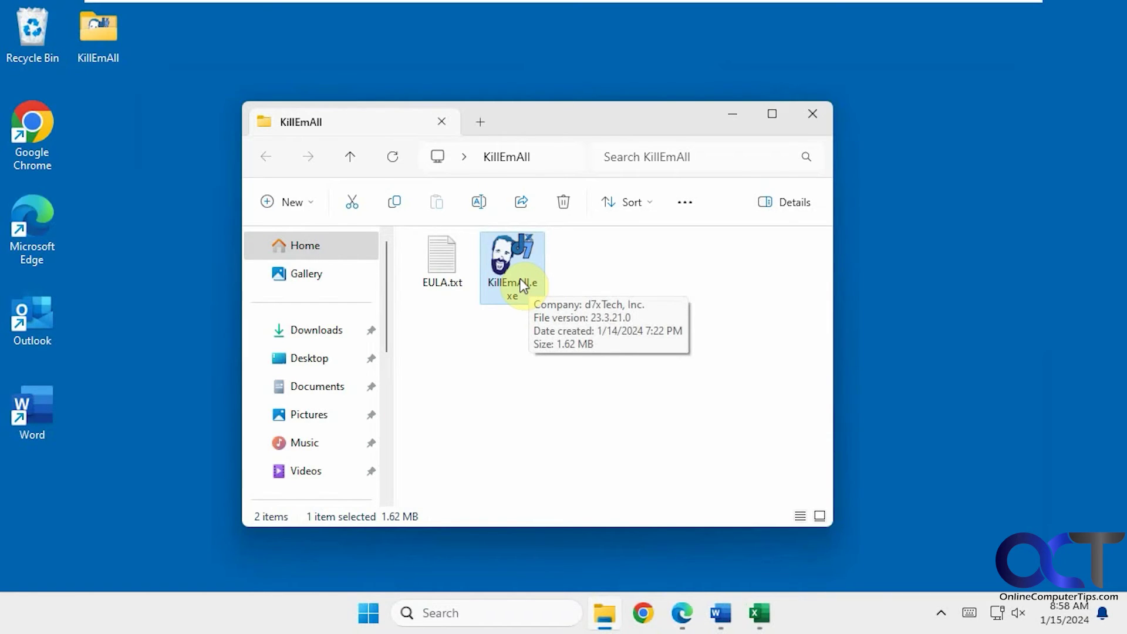
Run KillEmAll.exe as administrator, approve UAC, and refocus its console at the start prompt.
{"action": "right_click", "coordinate": [522, 285]}
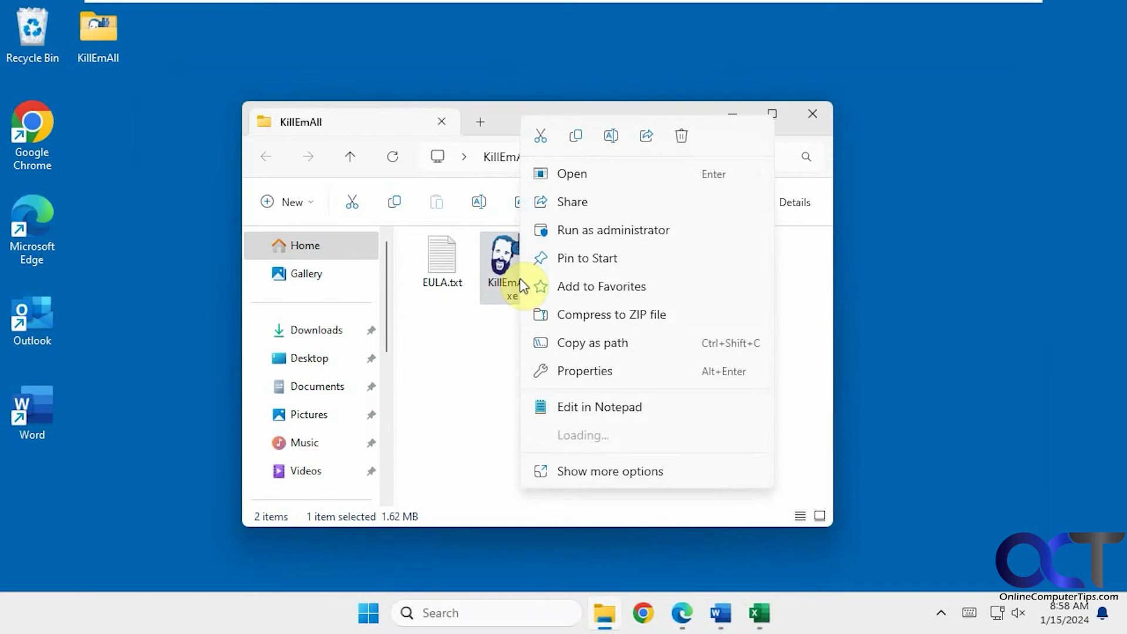
{"action": "left_click", "coordinate": [595, 231]}
{"action": "left_click", "coordinate": [523, 453]}
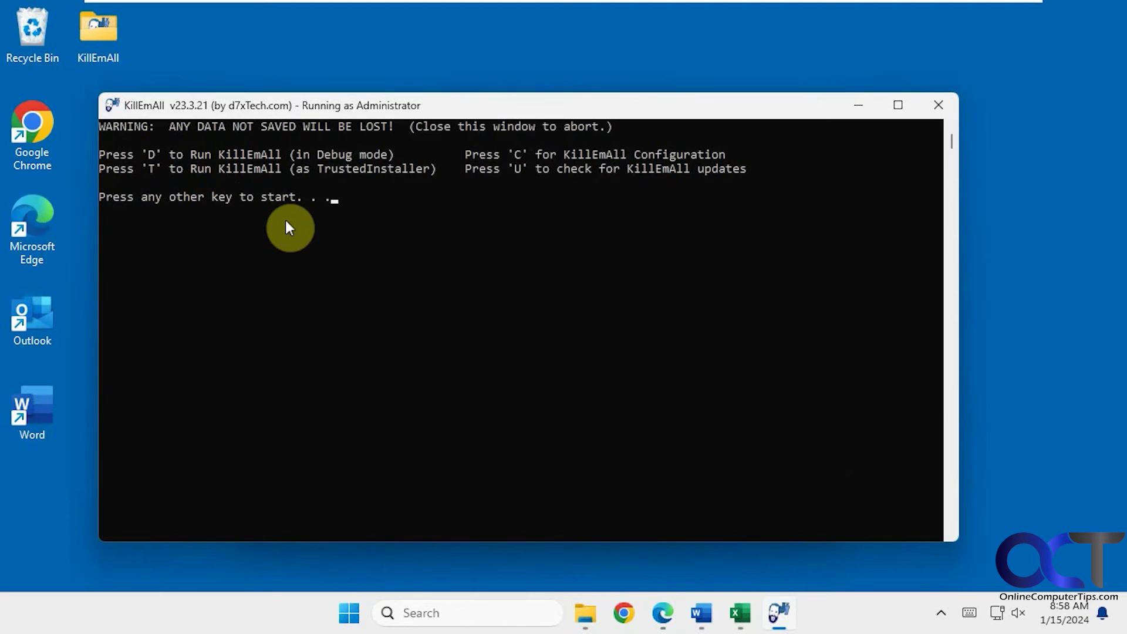
{"action": "left_click", "coordinate": [947, 616]}
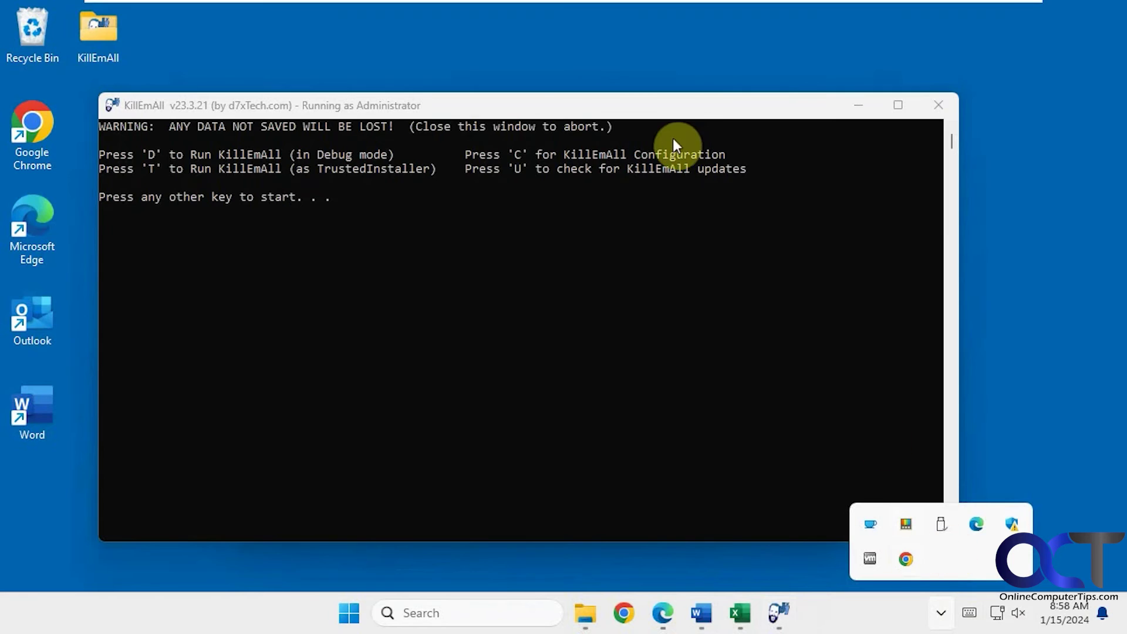
{"action": "left_click", "coordinate": [674, 107]}
{"action": "left_click", "coordinate": [453, 217]}
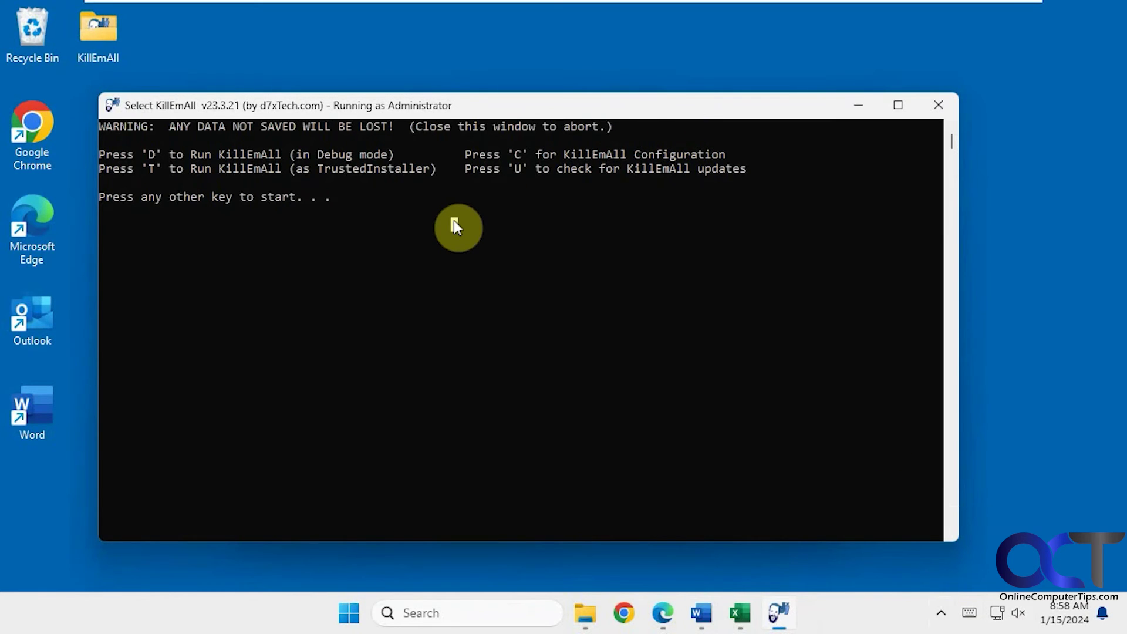
{"action": "right_click", "coordinate": [453, 217]}
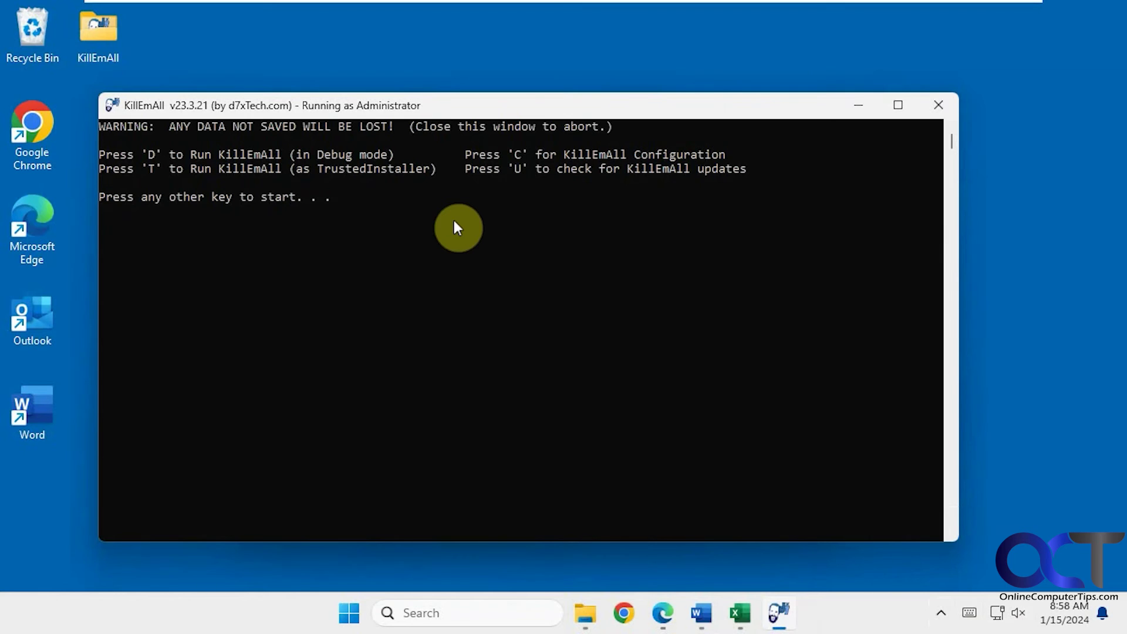
Run as TrustedInstaller to terminate all programs, save KillEmAll_Log.txt, exit, and close the log.
{"action": "key", "text": "Return"}
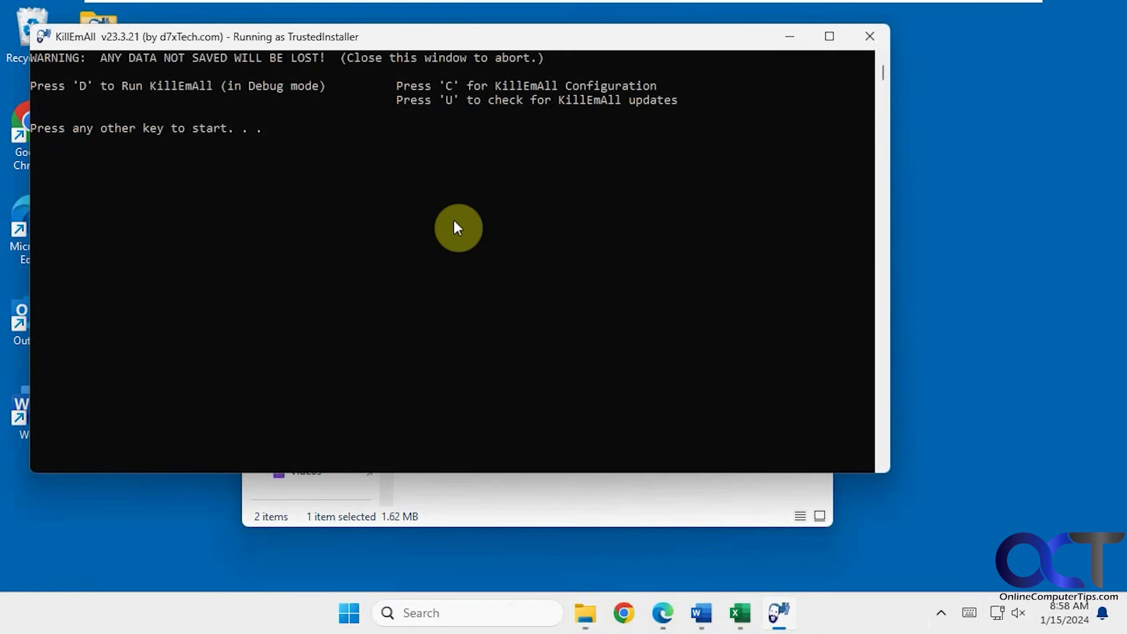
{"action": "key", "text": "Return"}
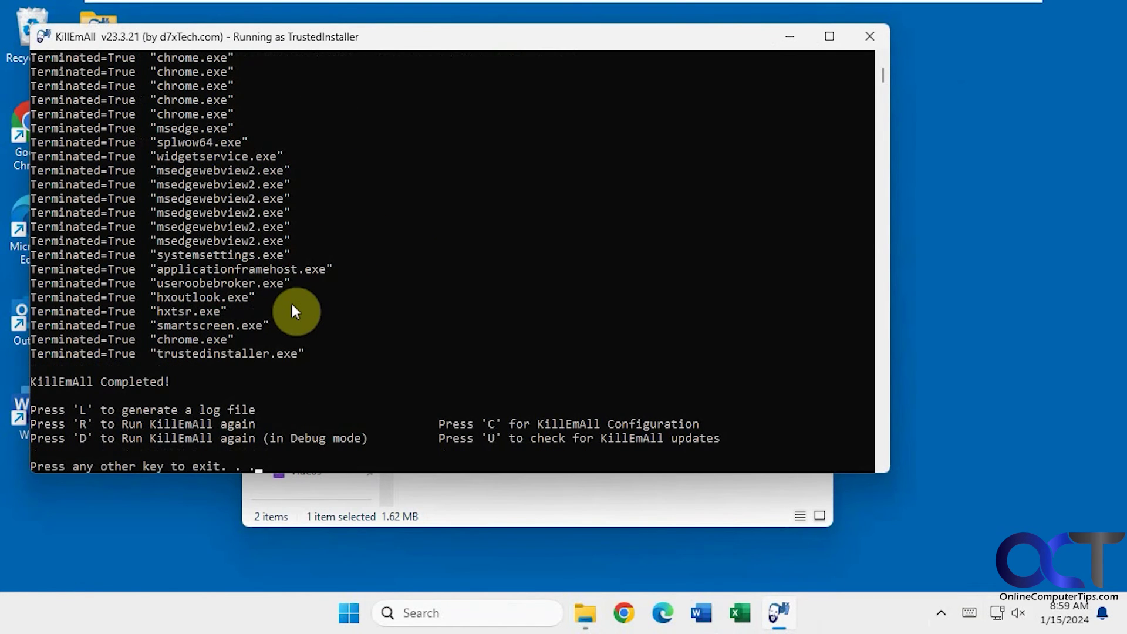
{"action": "left_click", "coordinate": [270, 353]}
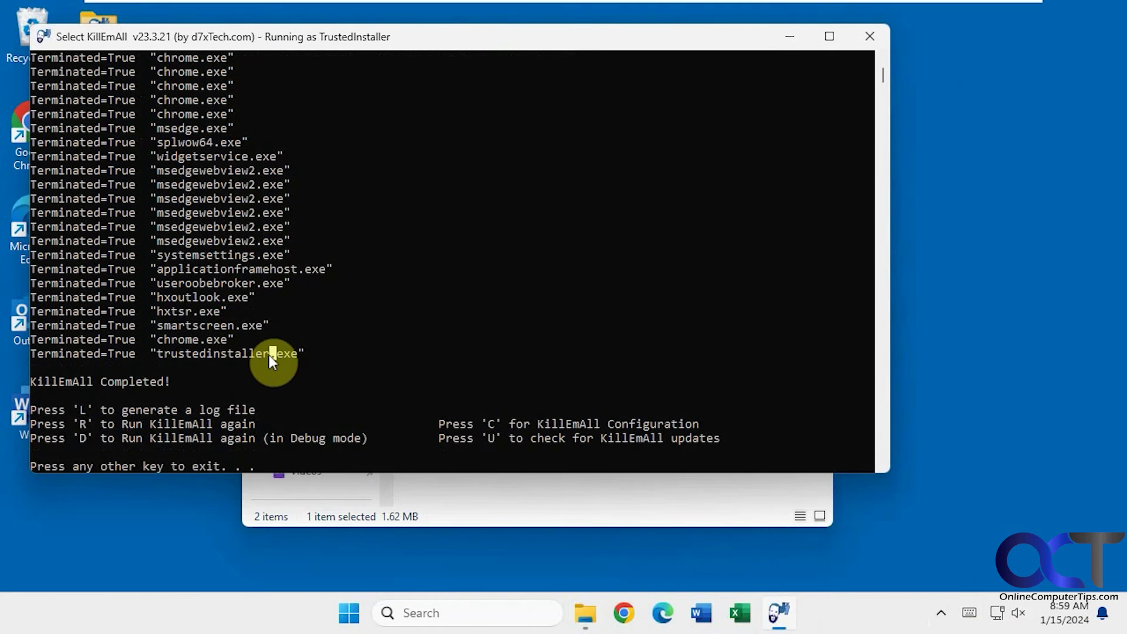
{"action": "key", "text": "l"}
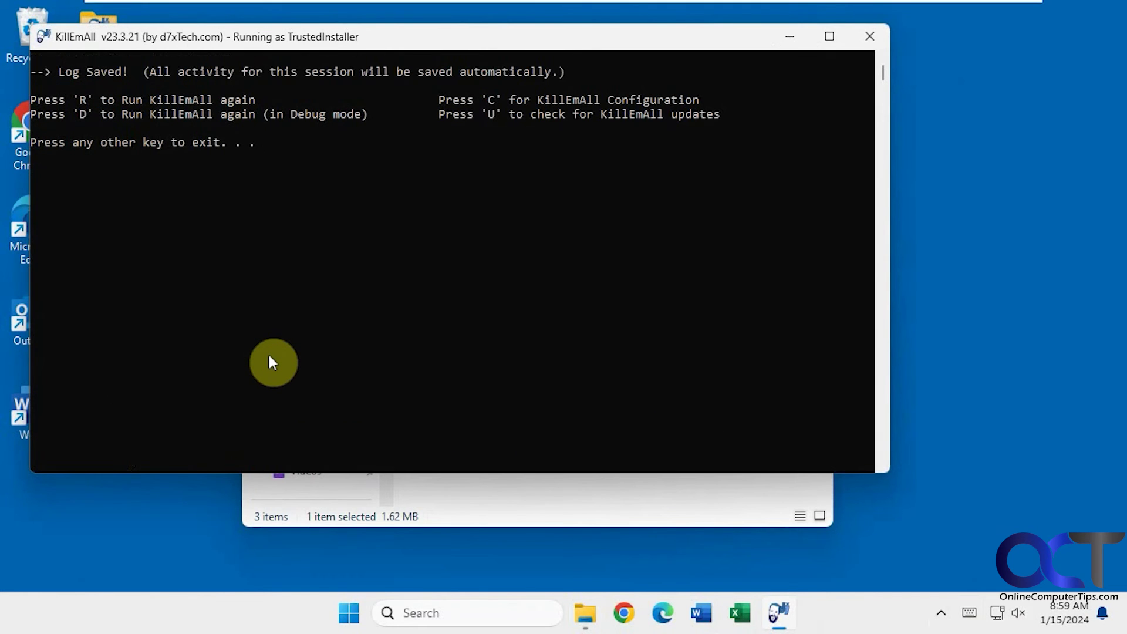
{"action": "key", "text": "Return"}
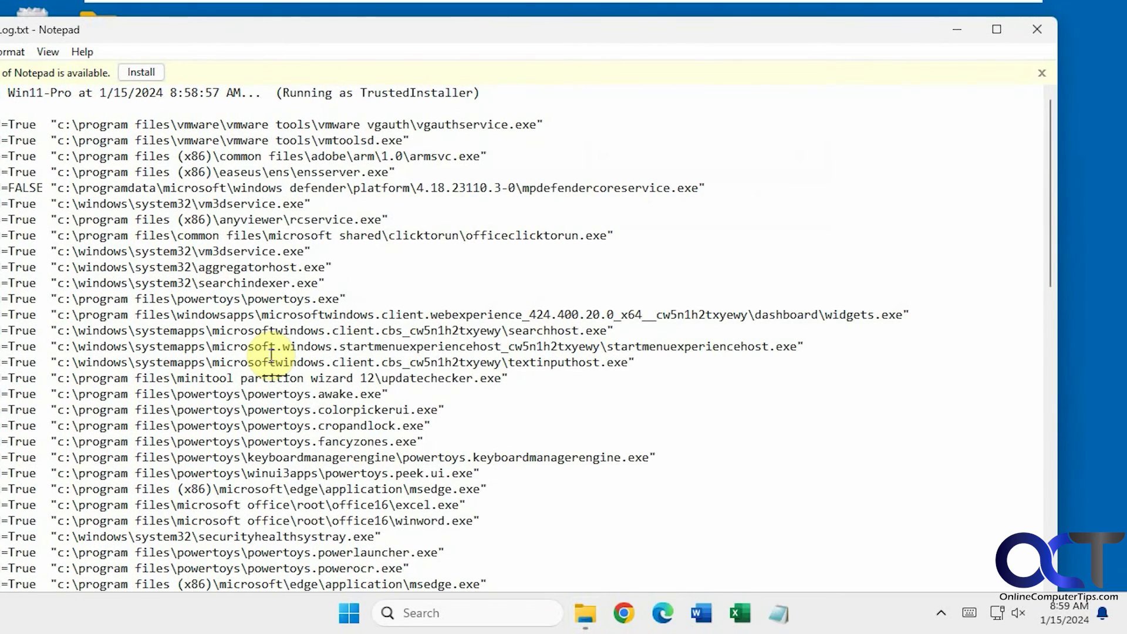
{"action": "scroll", "coordinate": [383, 316], "scroll_direction": "down", "scroll_amount": 13}
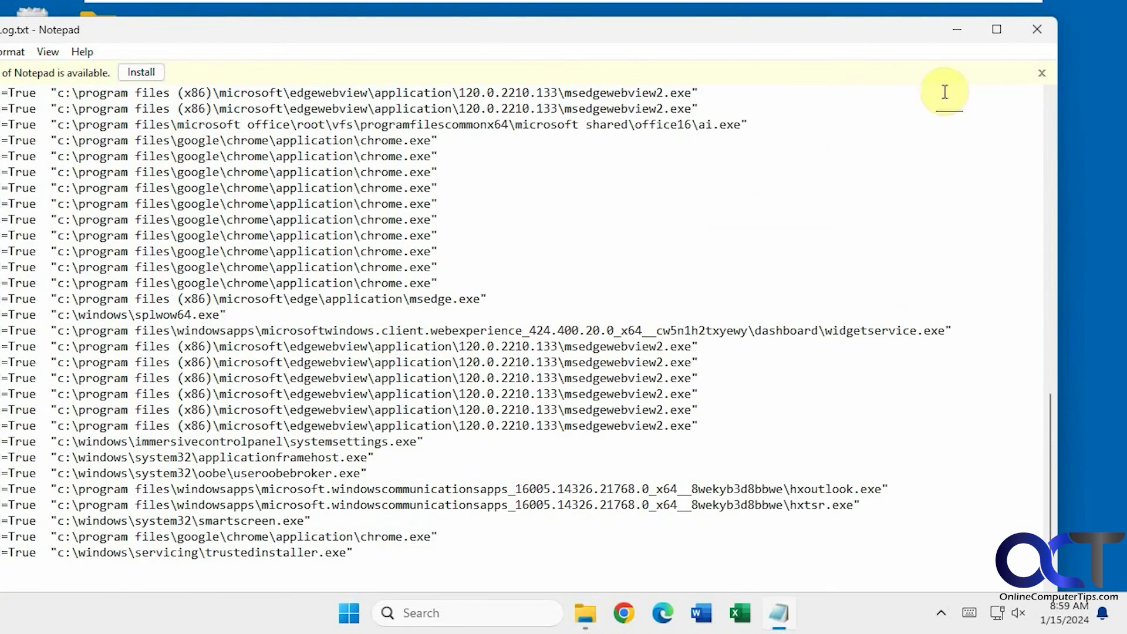
{"action": "left_click", "coordinate": [1037, 30]}
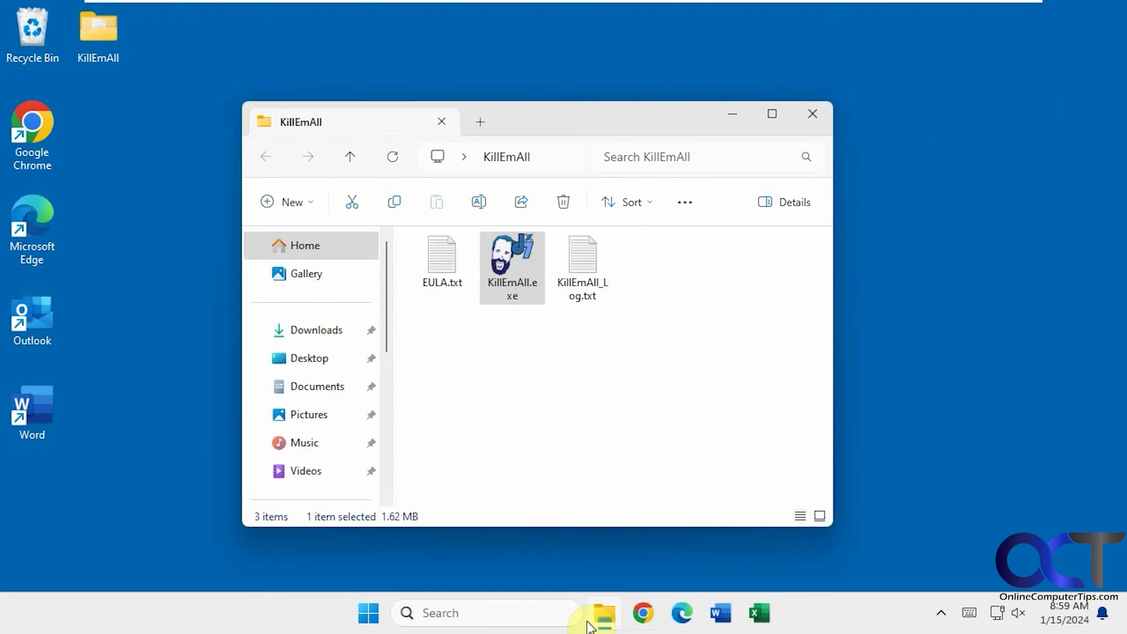
{"action": "left_click", "coordinate": [942, 614]}
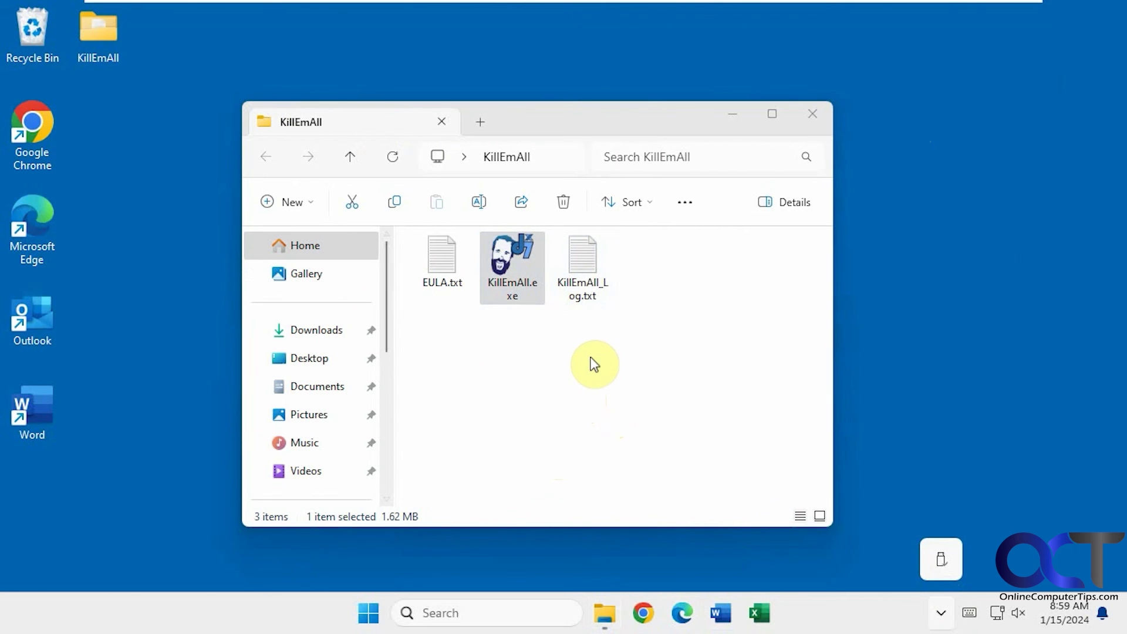
{"action": "left_click", "coordinate": [548, 378]}
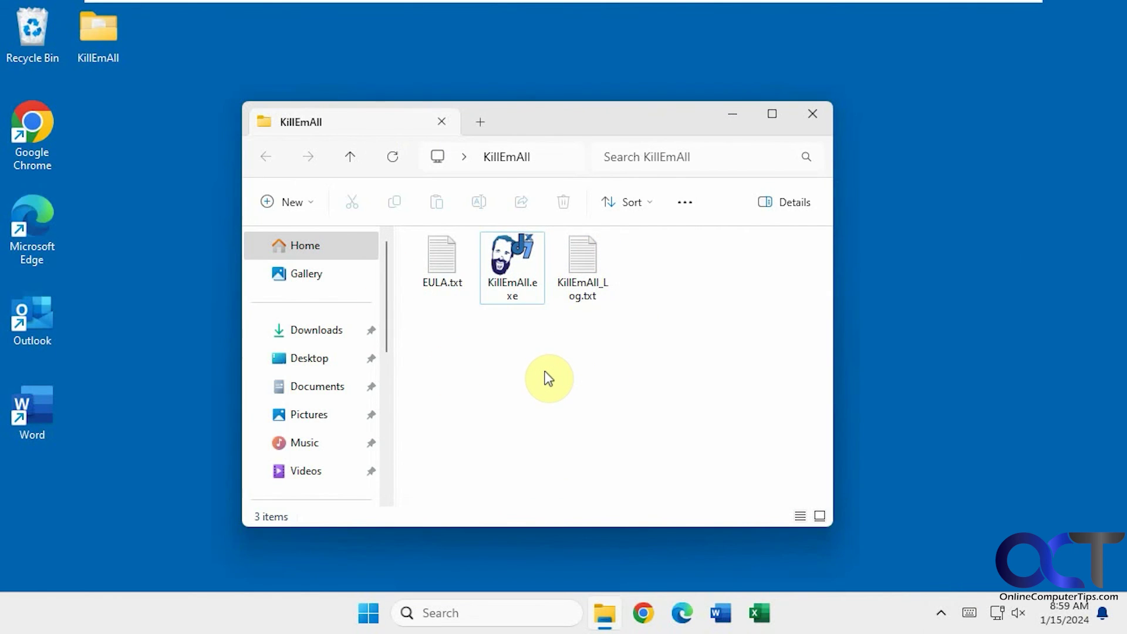